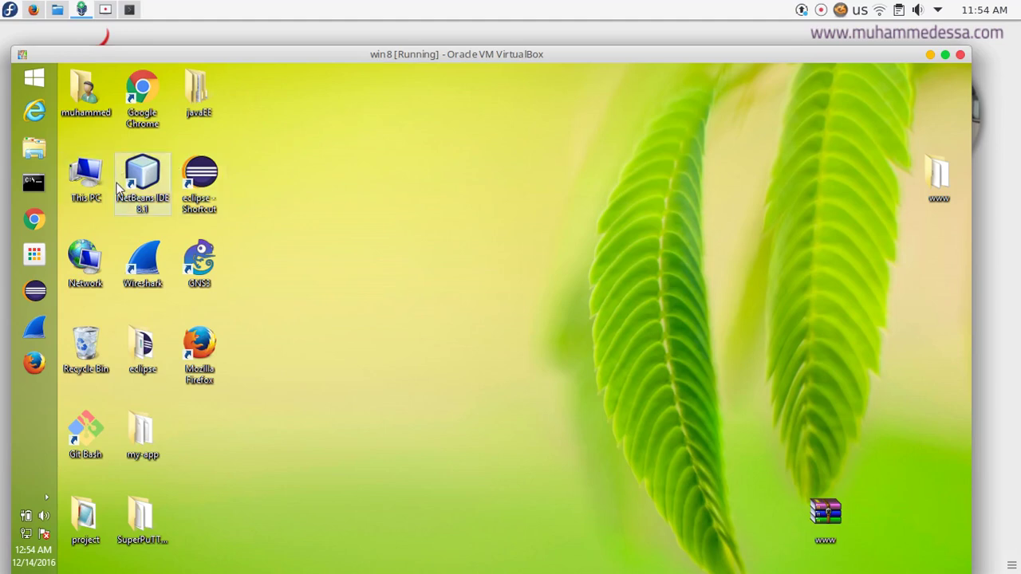
# Open a File Explorer window, reposition it on the desktop, and show the contents of the Downloads folder
pyautogui.click(35, 150)
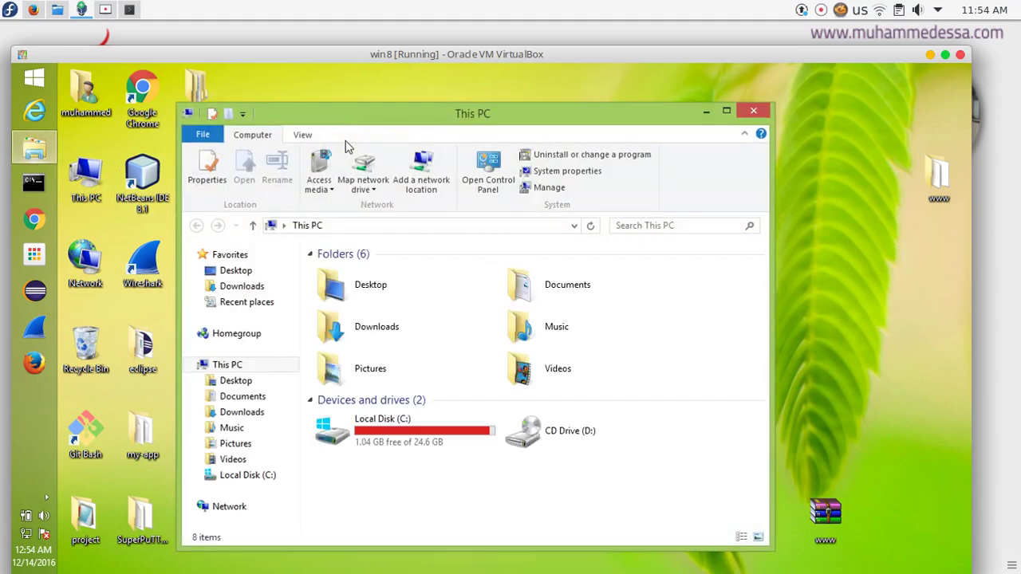
pyautogui.moveTo(347, 111); pyautogui.dragTo(376, 90)
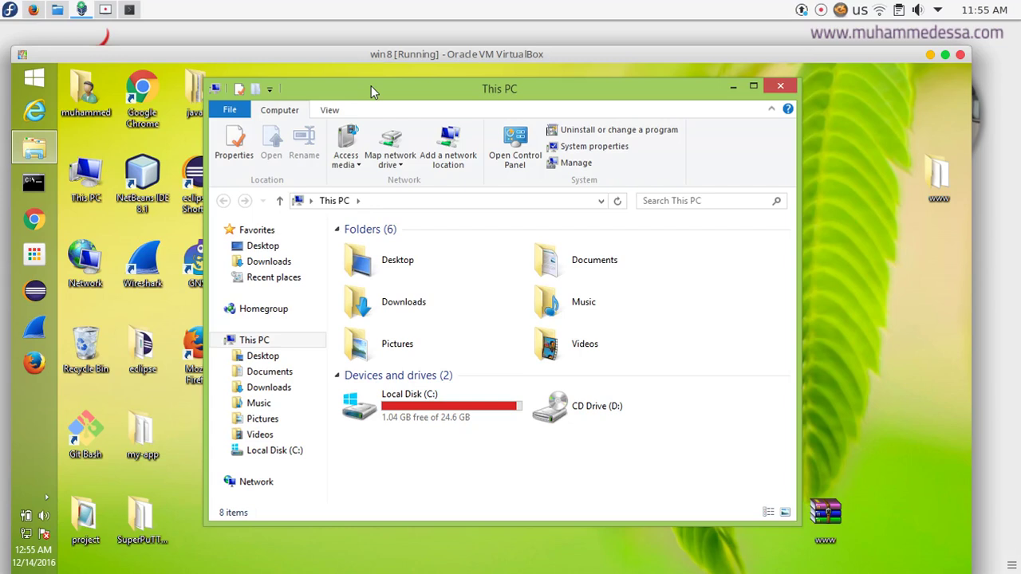
pyautogui.moveTo(371, 93); pyautogui.dragTo(383, 96)
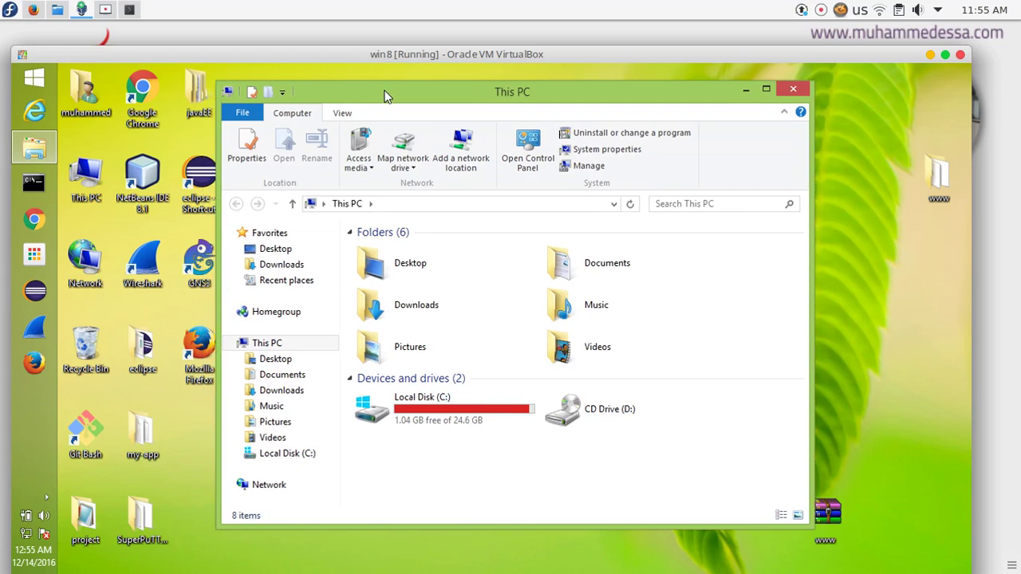
pyautogui.moveTo(383, 96); pyautogui.dragTo(353, 94)
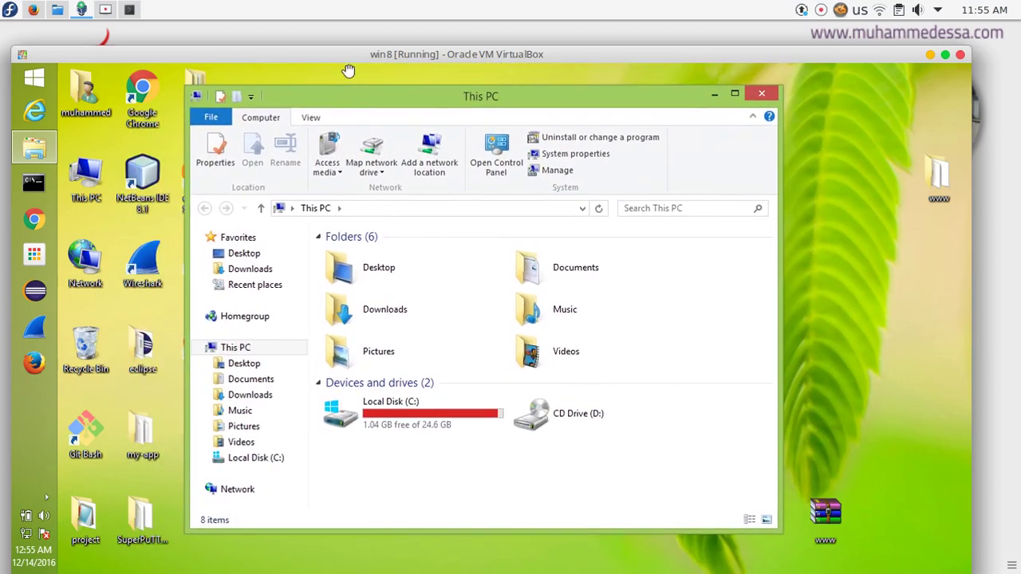
pyautogui.press('super')
pyautogui.press('super')
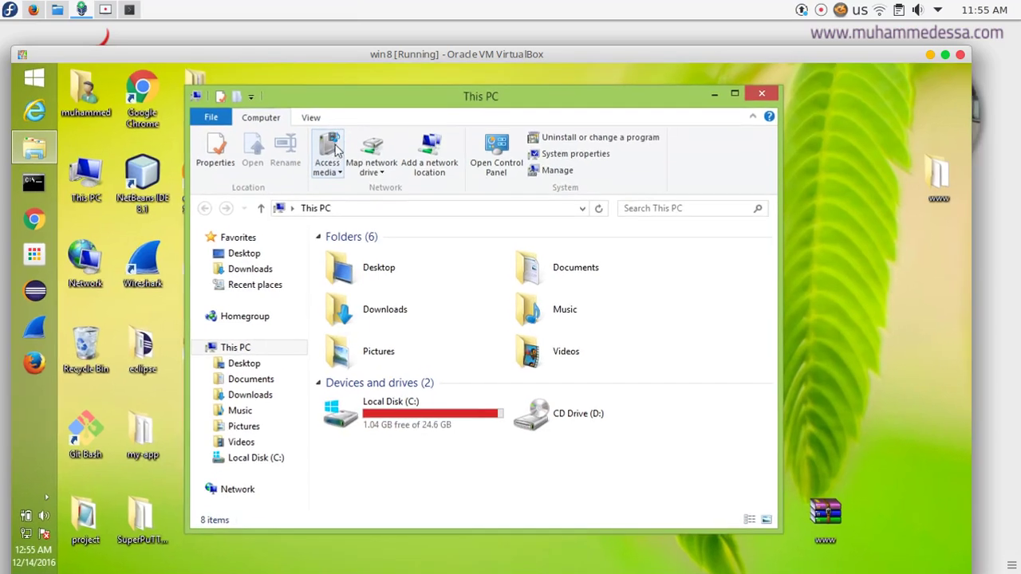
pyautogui.moveTo(334, 99); pyautogui.dragTo(344, 91)
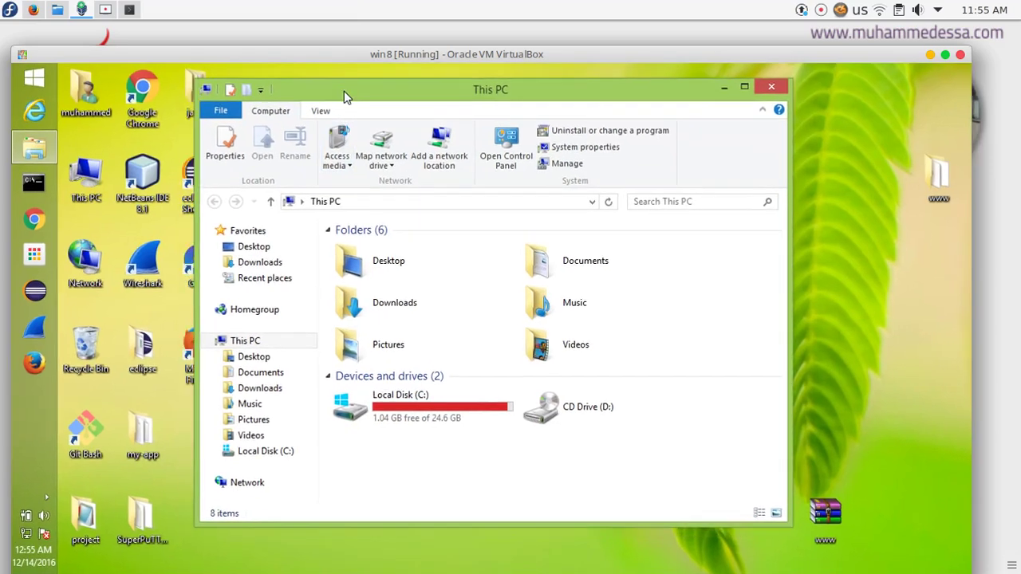
pyautogui.moveTo(344, 91)
pyautogui.mouseDown()
pyautogui.moveTo(338, 108)
pyautogui.moveTo(278, 100)
pyautogui.moveTo(335, 99)
pyautogui.mouseUp()
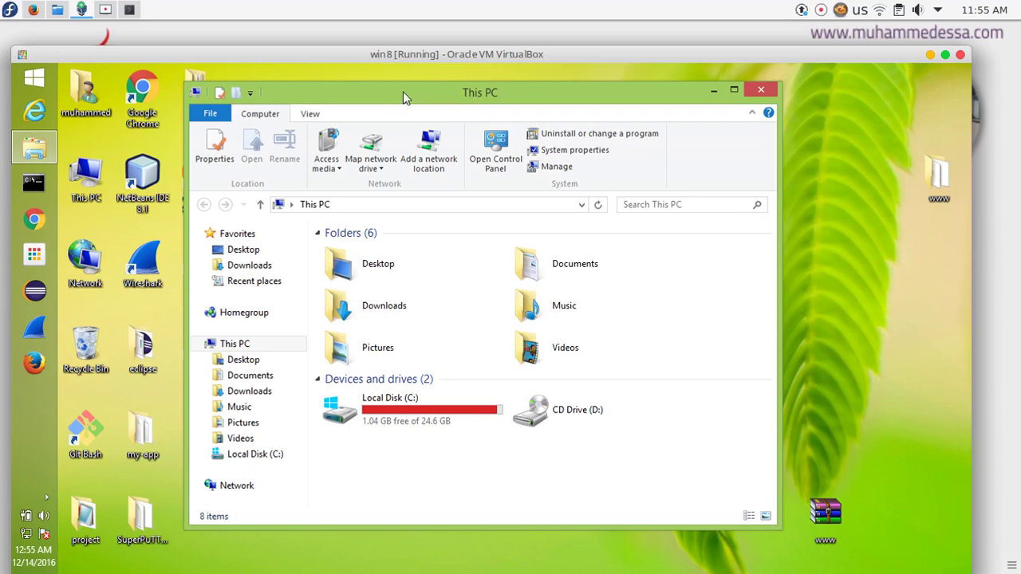
pyautogui.click(254, 271)
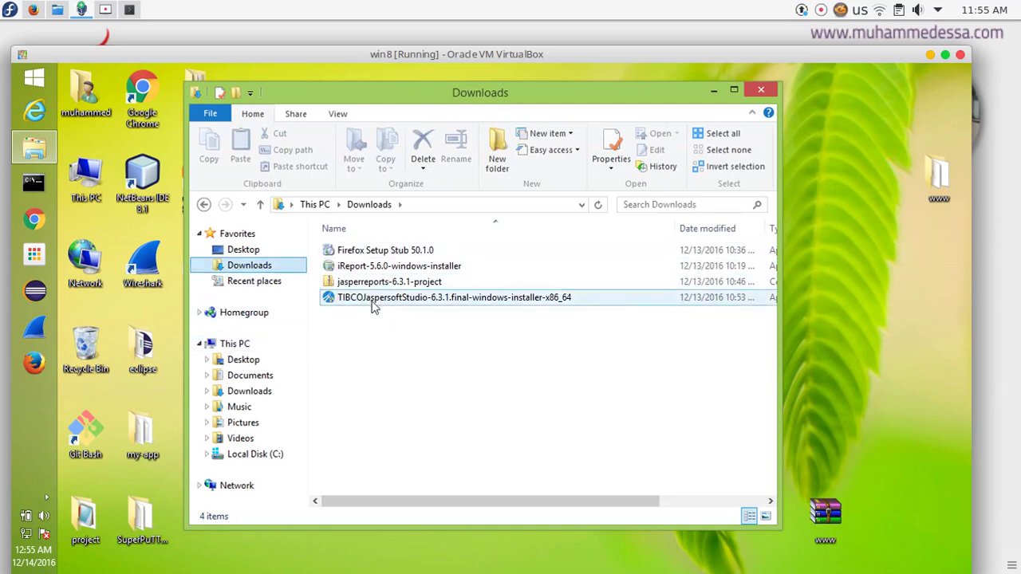
# Examine the downloaded iReport installer, JasperReports project archive and TIBCO Jaspersoft Studio installer in the Downloads folder
pyautogui.click(371, 301)
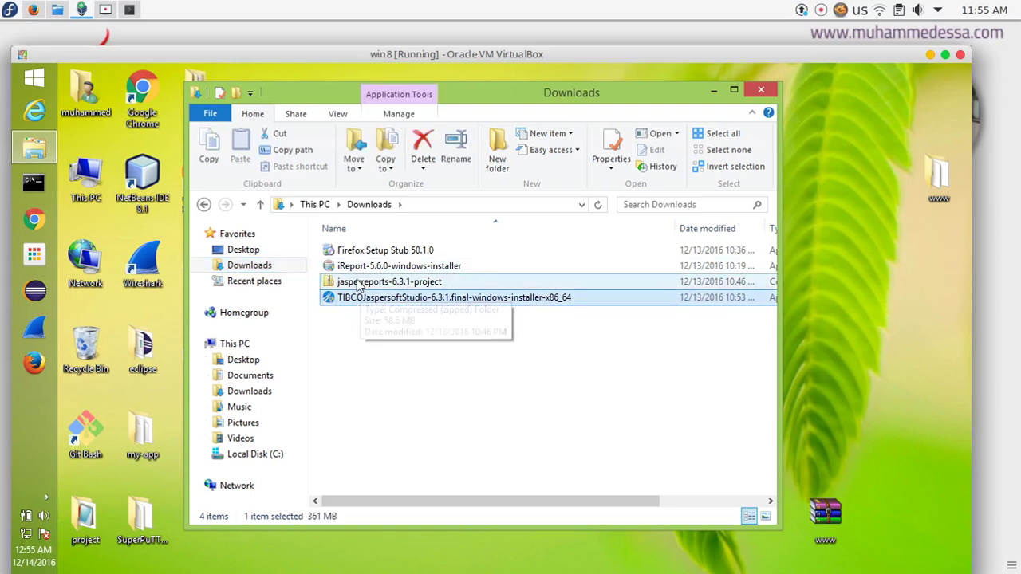
pyautogui.click(358, 288)
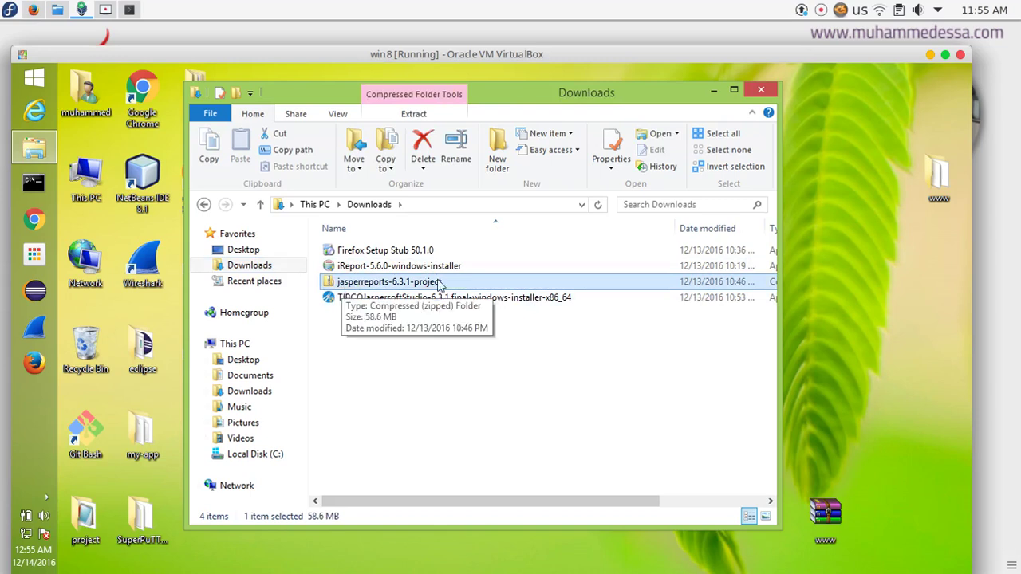
pyautogui.click(348, 270)
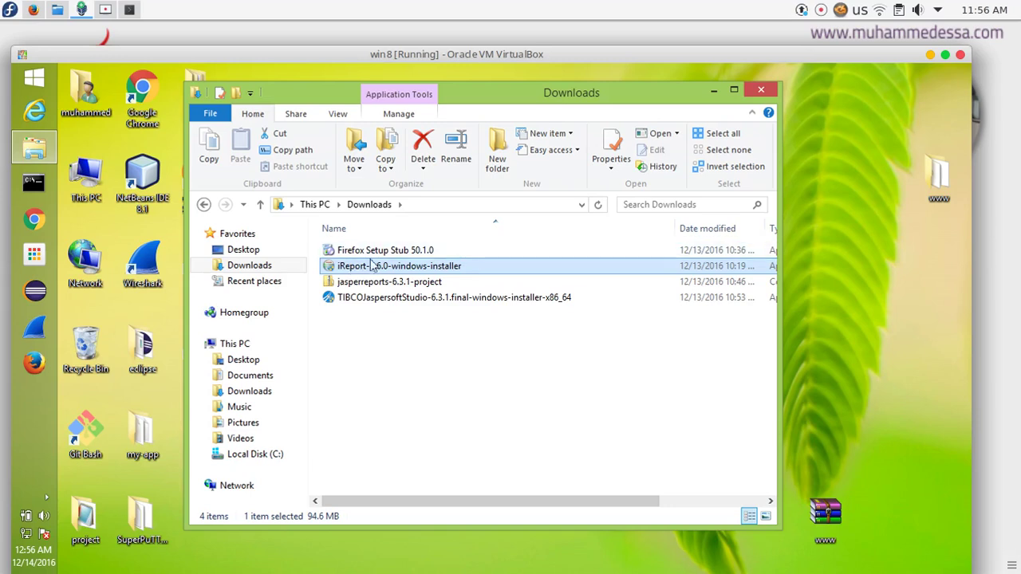
pyautogui.click(344, 287)
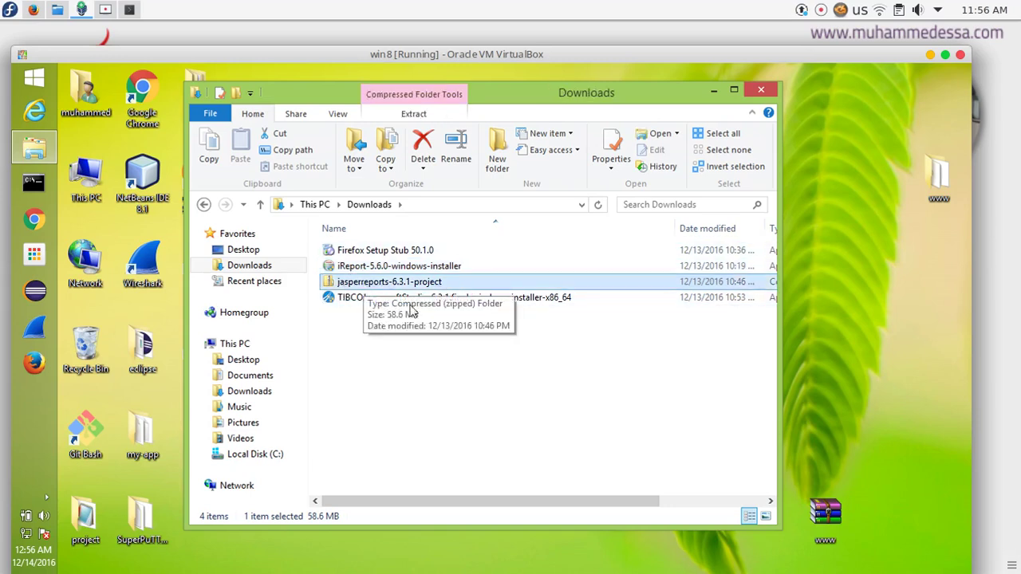
pyautogui.click(379, 298)
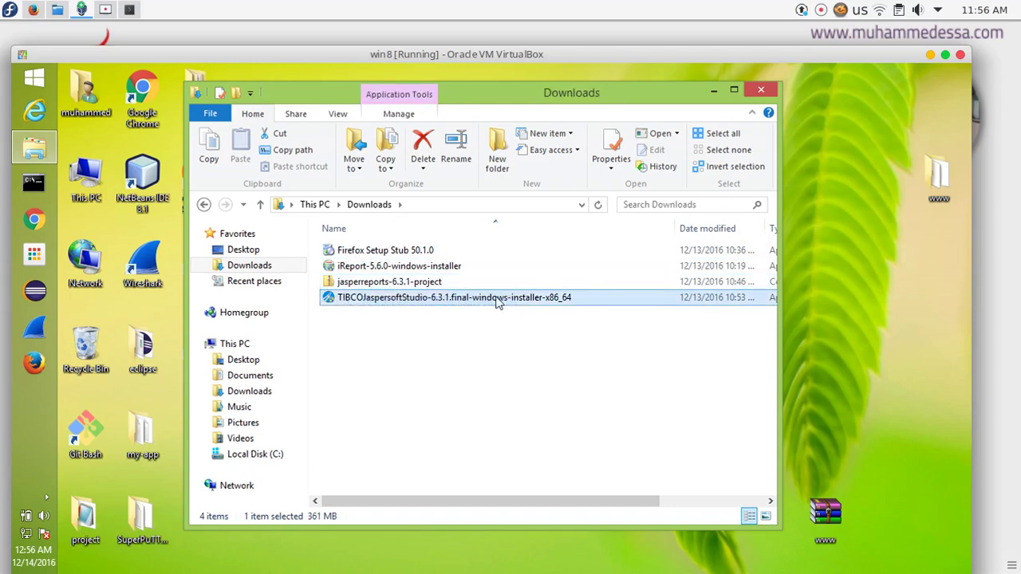
# Run the TIBCO Jaspersoft Studio 6.3.1 installer, allow it to make changes, accept the license agreement and start the installation
pyautogui.doubleClick(415, 299)
pyautogui.click(44, 498)
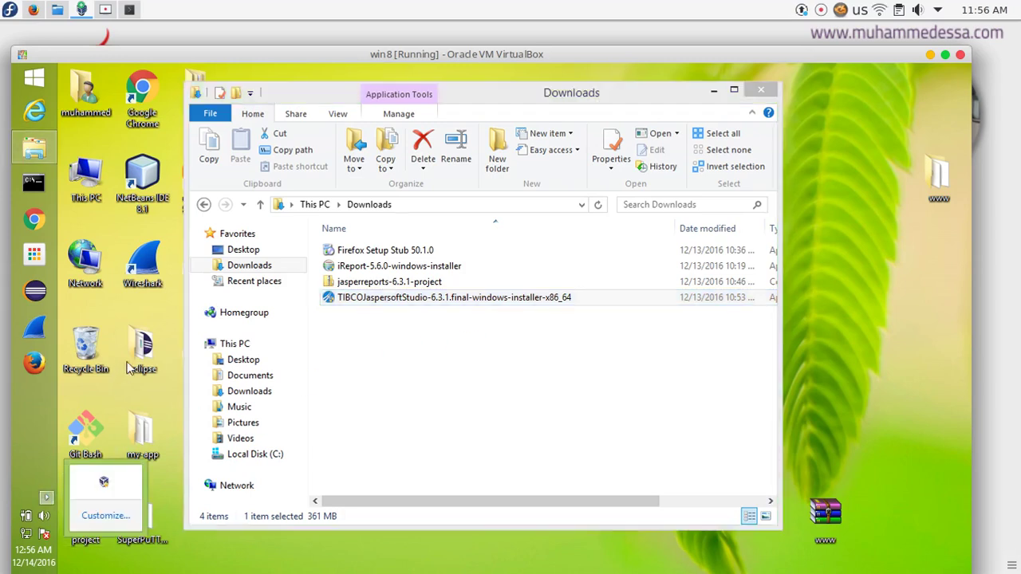
pyautogui.click(161, 315)
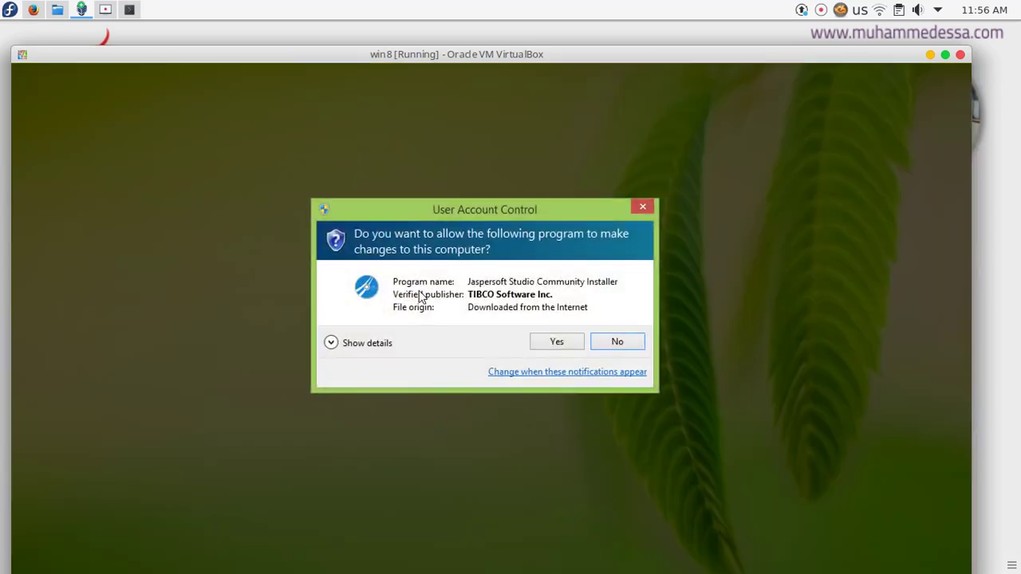
pyautogui.click(549, 345)
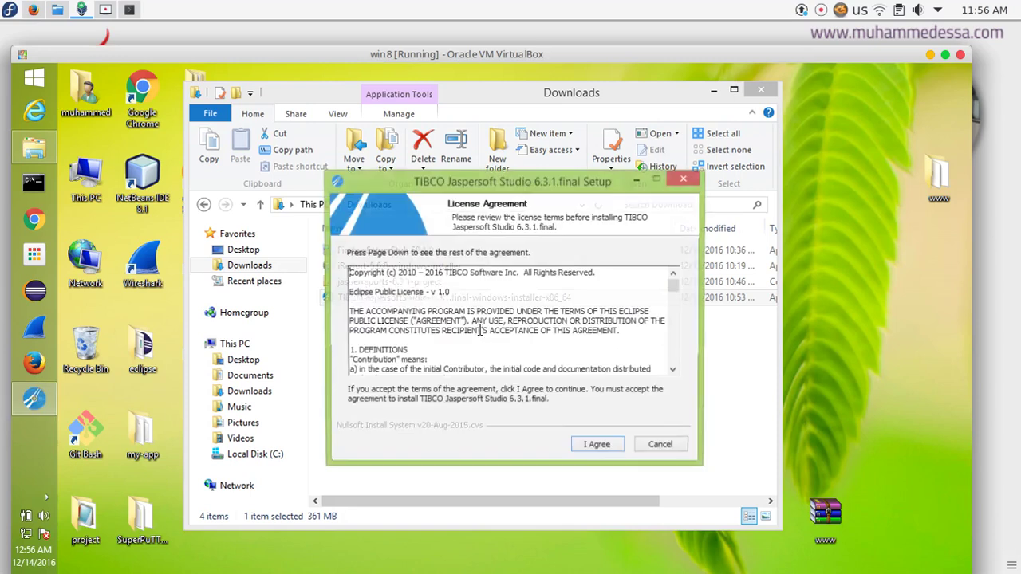
pyautogui.click(597, 447)
pyautogui.click(595, 448)
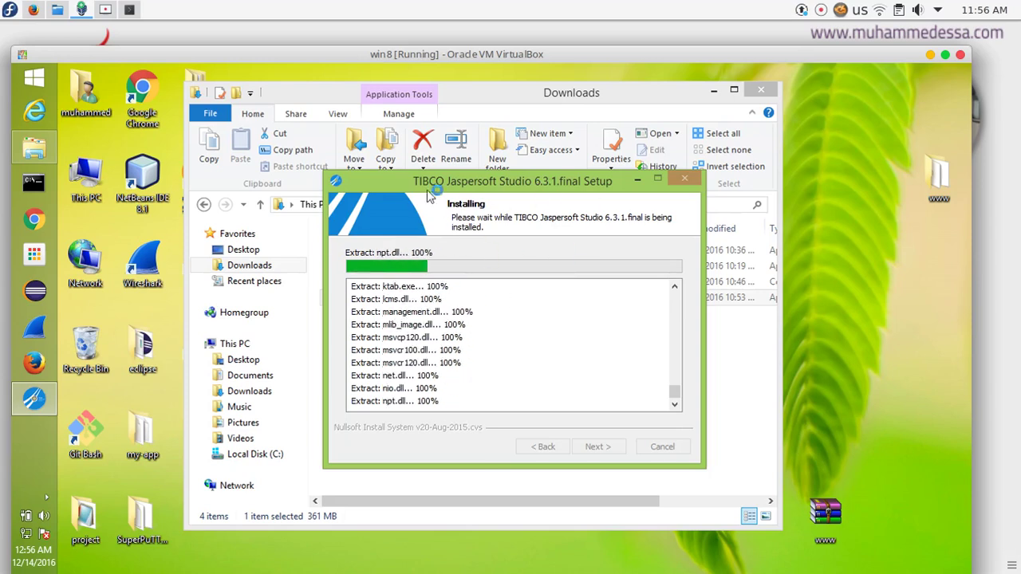
# Move the installer window aside and open the dist folder within jasperreports-6.3.1 in the jasperreports-6.3.1-project archive
pyautogui.moveTo(396, 178); pyautogui.dragTo(645, 107)
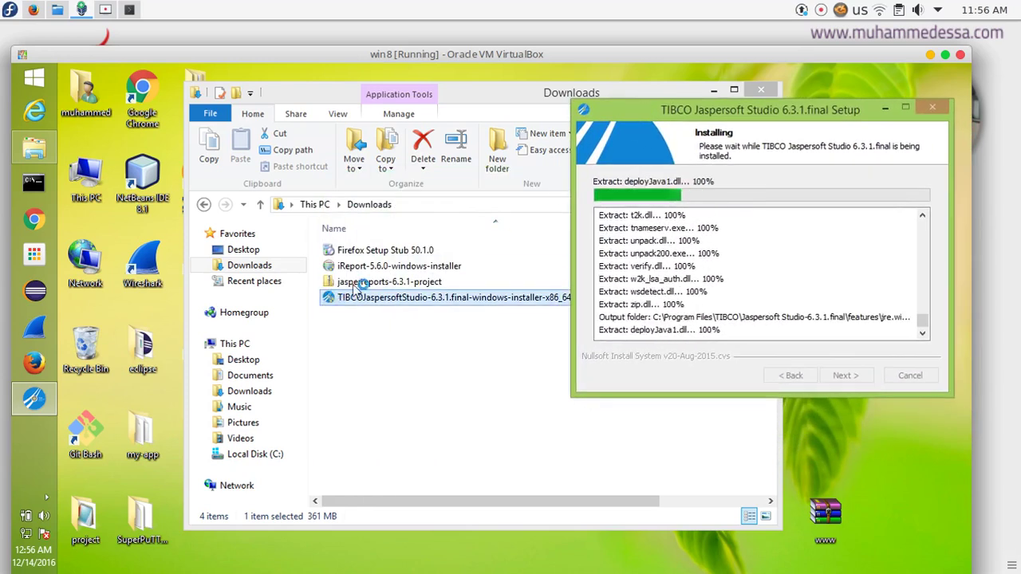
pyautogui.click(359, 282)
pyautogui.rightClick(354, 281)
pyautogui.click(422, 286)
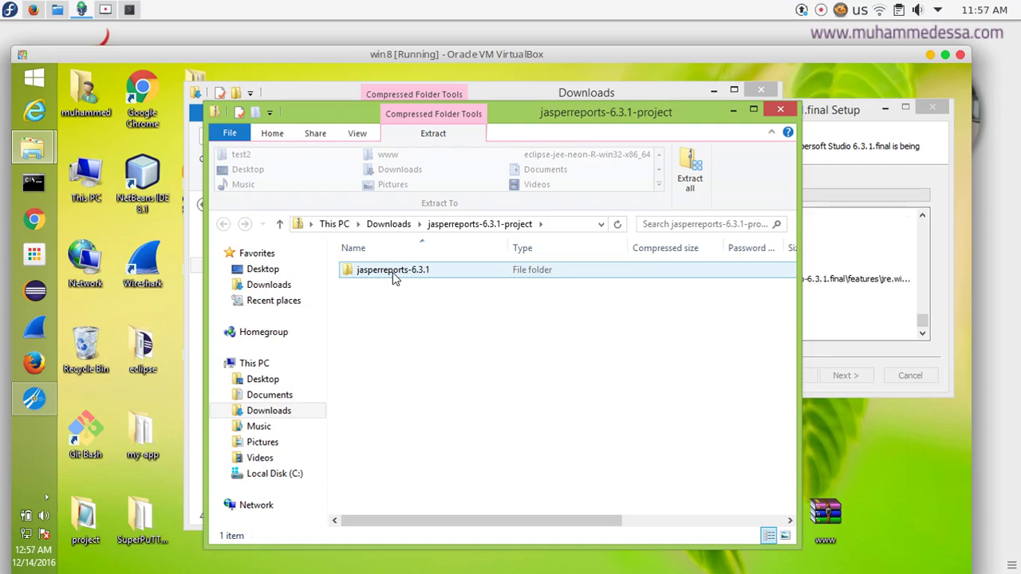
pyautogui.click(392, 277)
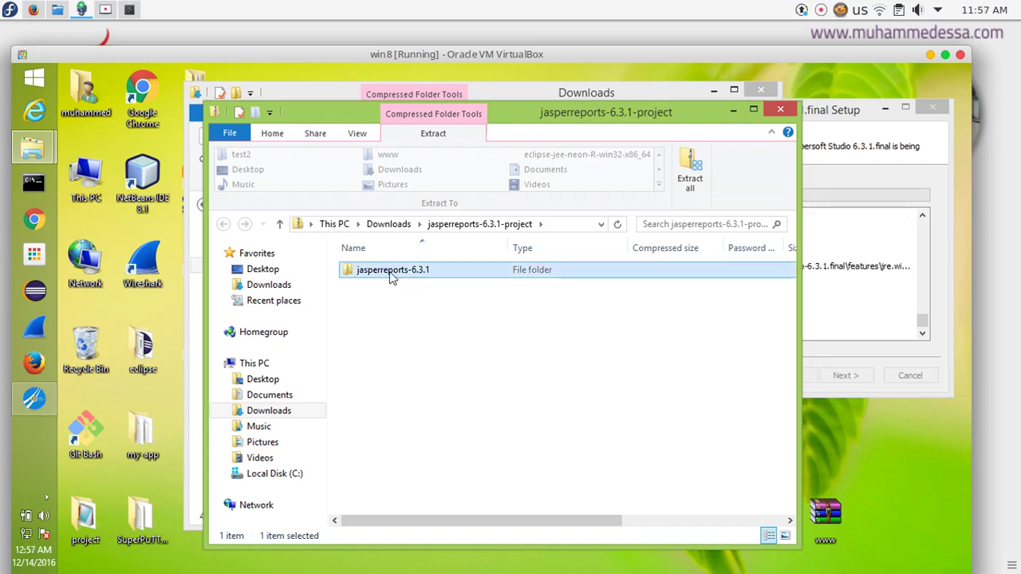
pyautogui.doubleClick(363, 275)
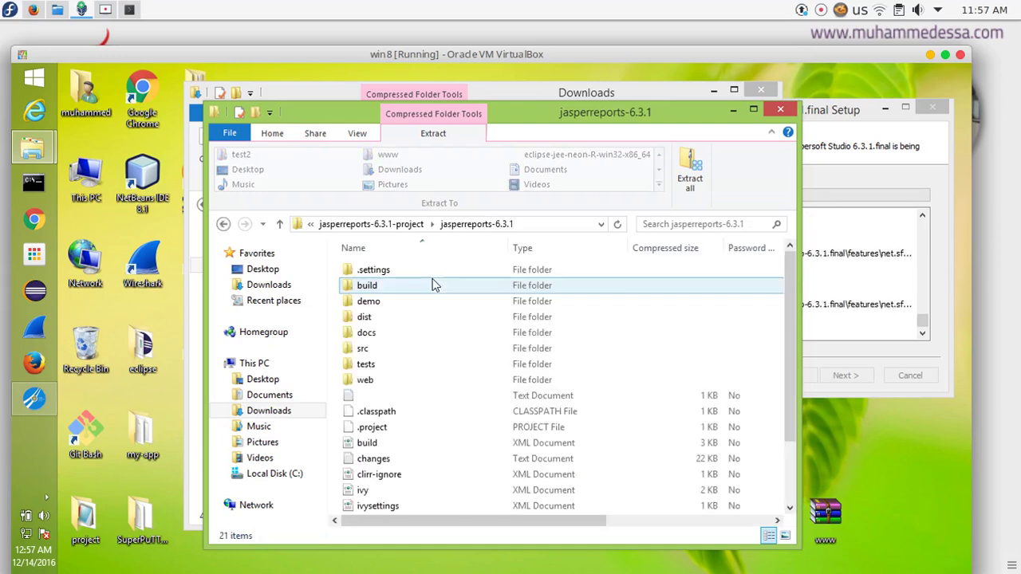
pyautogui.click(381, 319)
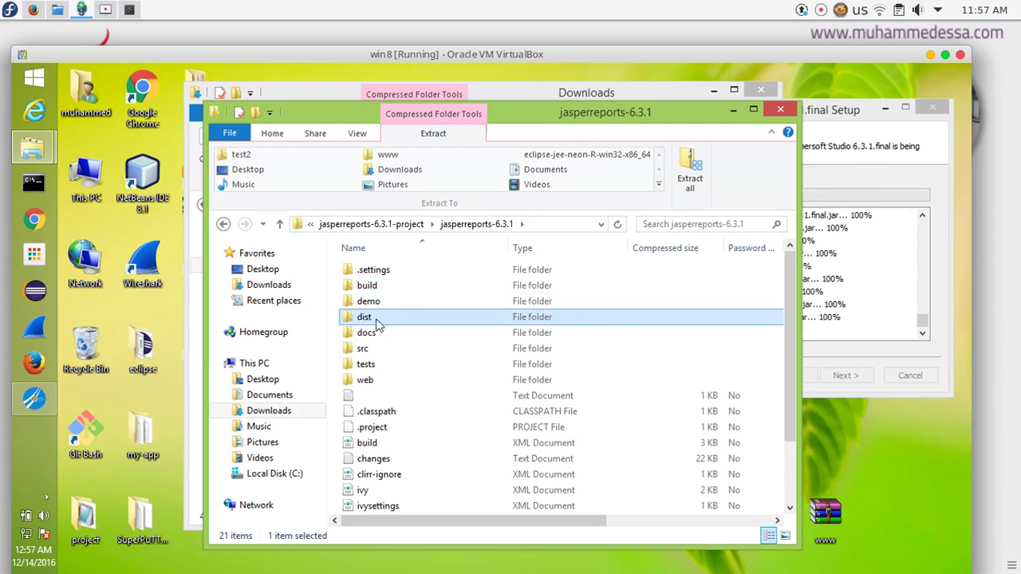
pyautogui.doubleClick(366, 317)
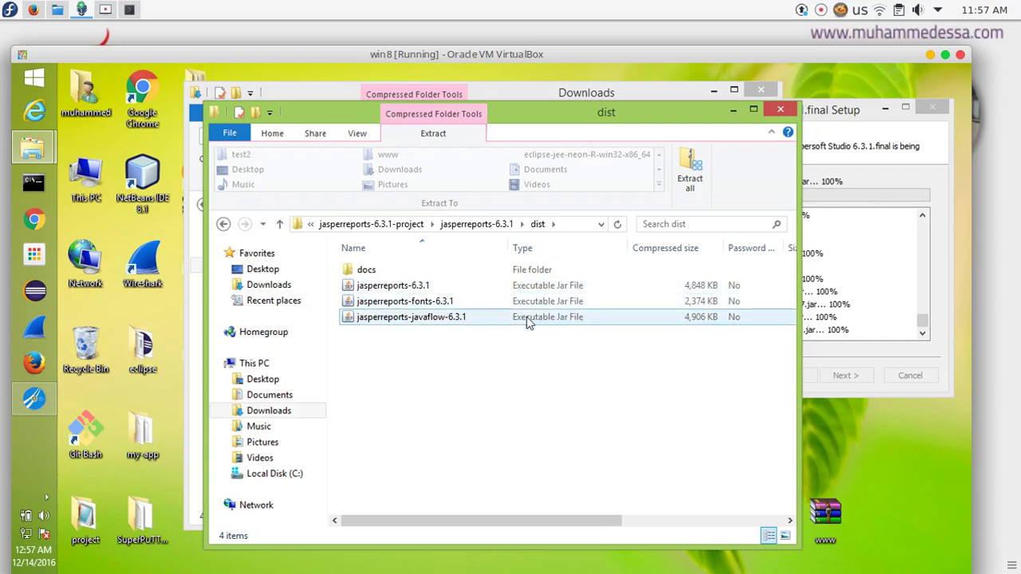
# Examine the three JasperReports JAR files in the dist folder and where that folder sits in jasperreports-6.3.1
pyautogui.moveTo(365, 343); pyautogui.dragTo(363, 288)
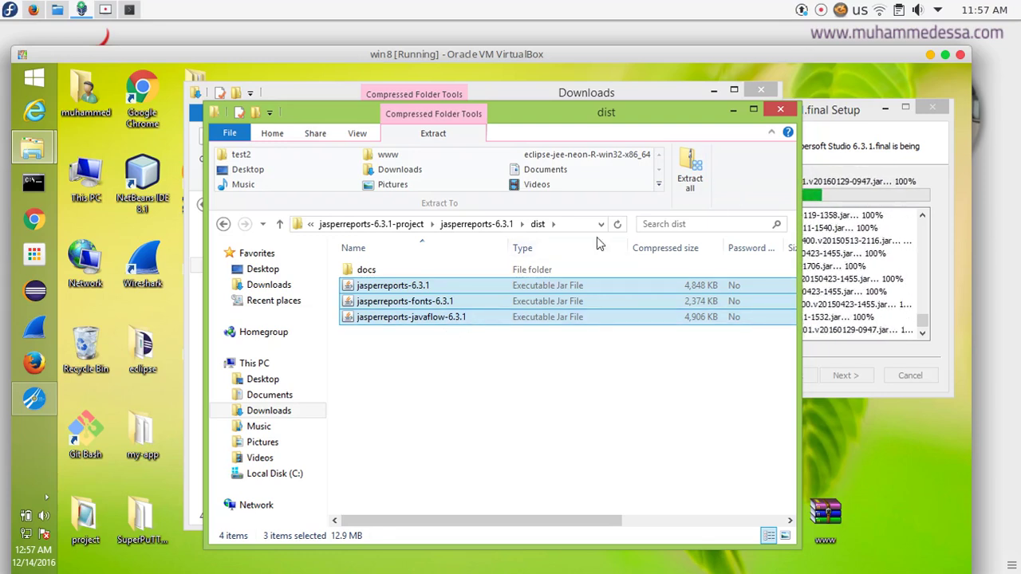
pyautogui.click(279, 224)
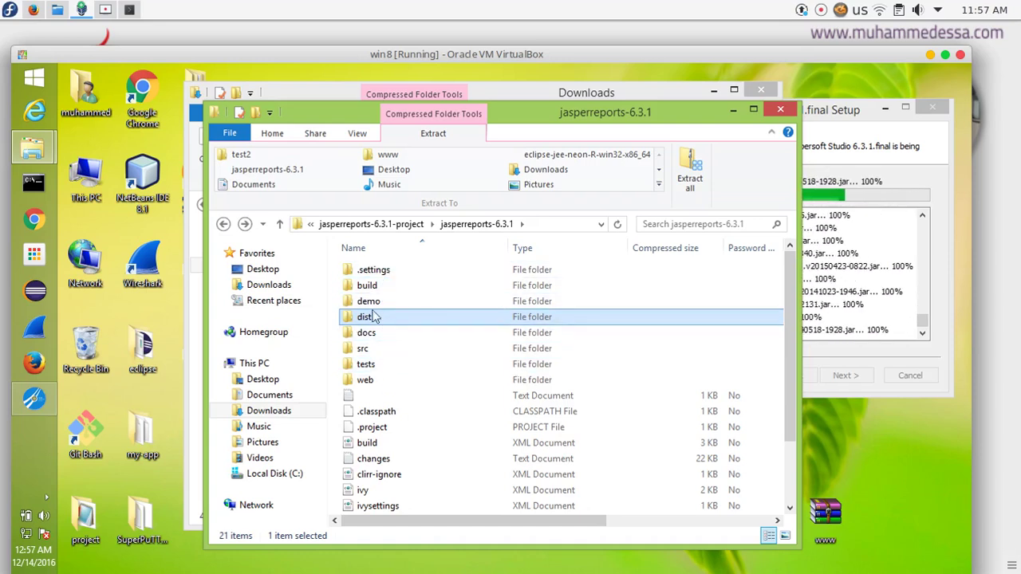
pyautogui.doubleClick(410, 318)
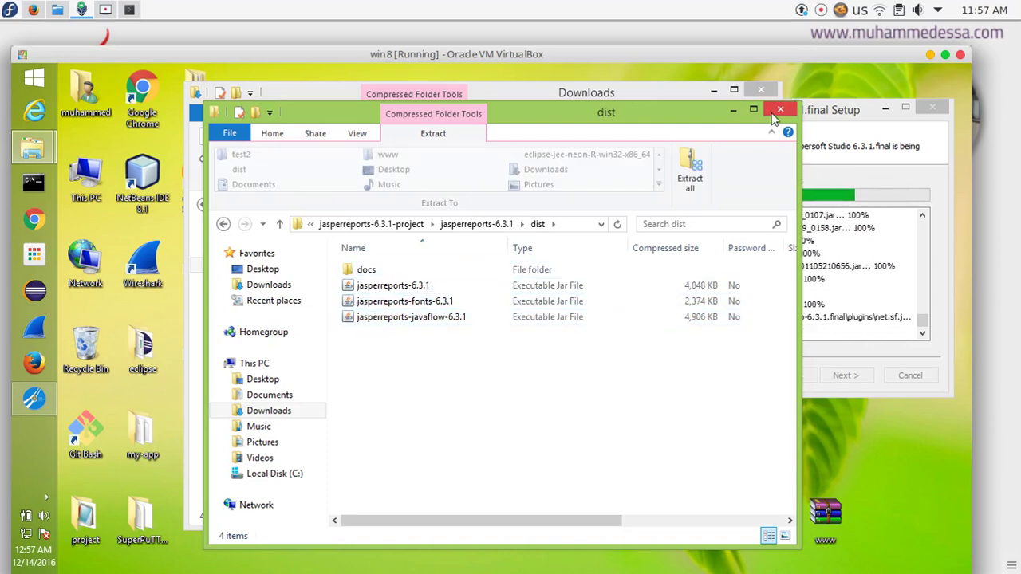
pyautogui.moveTo(417, 346); pyautogui.dragTo(381, 289)
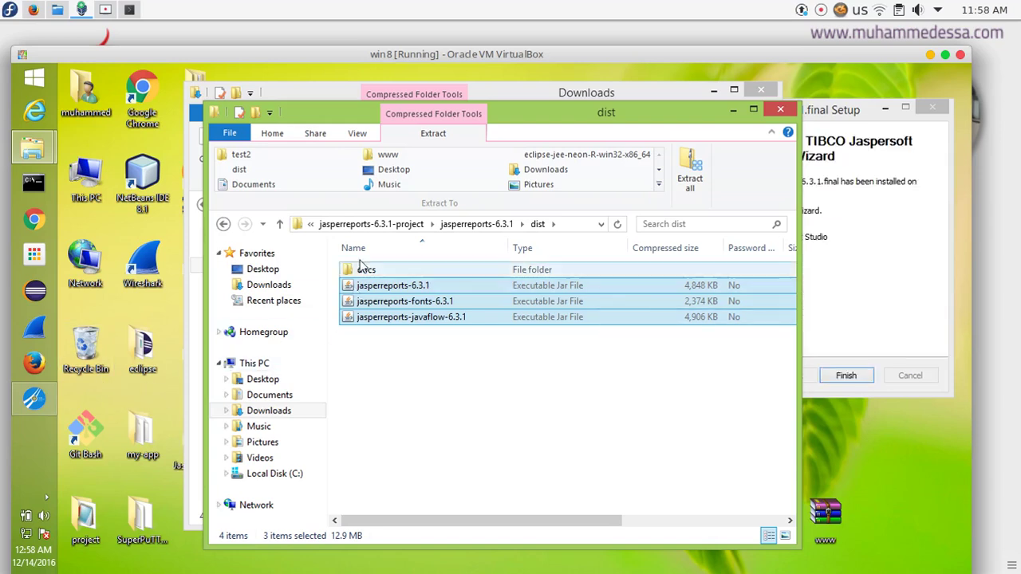
# Copy the jasperreports-6.3.1 folder from the archive's root to the Desktop
pyautogui.click(223, 223)
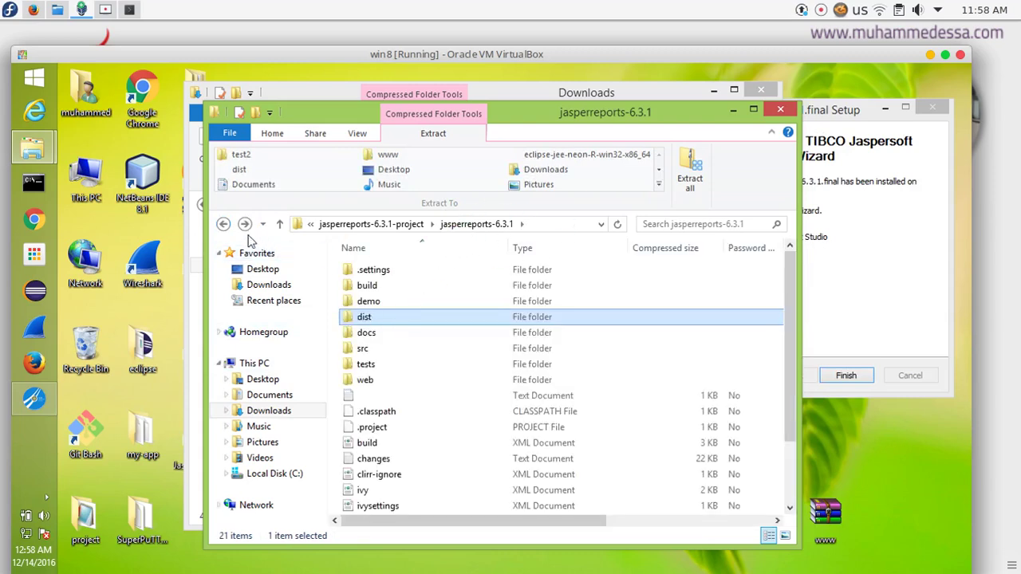
pyautogui.click(223, 224)
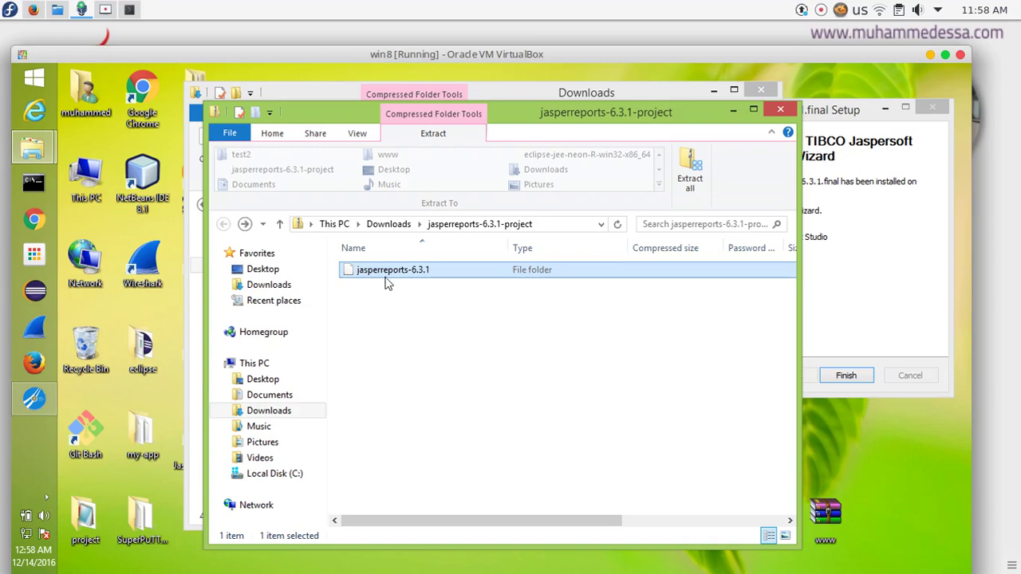
pyautogui.rightClick(386, 274)
pyautogui.click(417, 340)
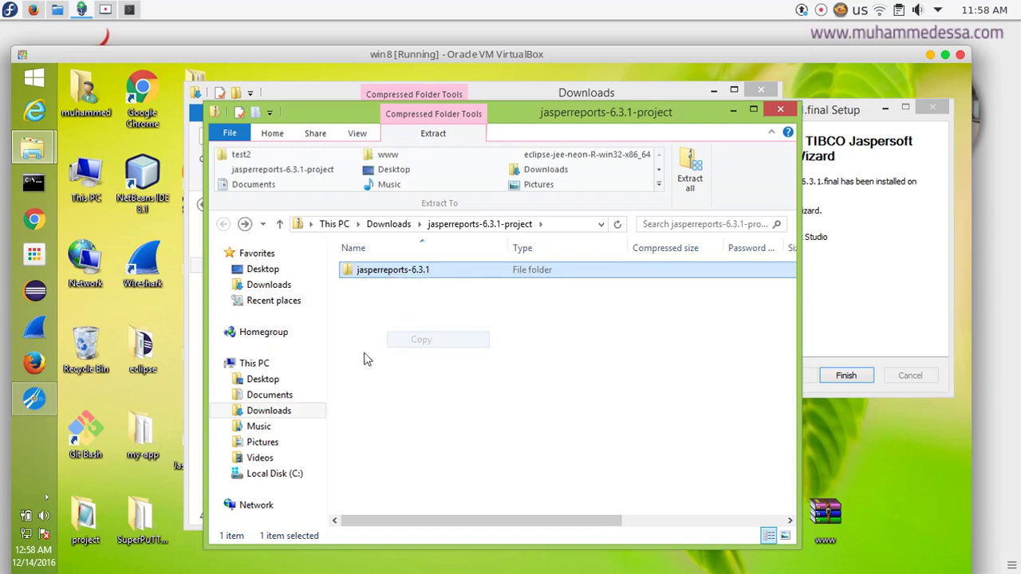
pyautogui.click(262, 271)
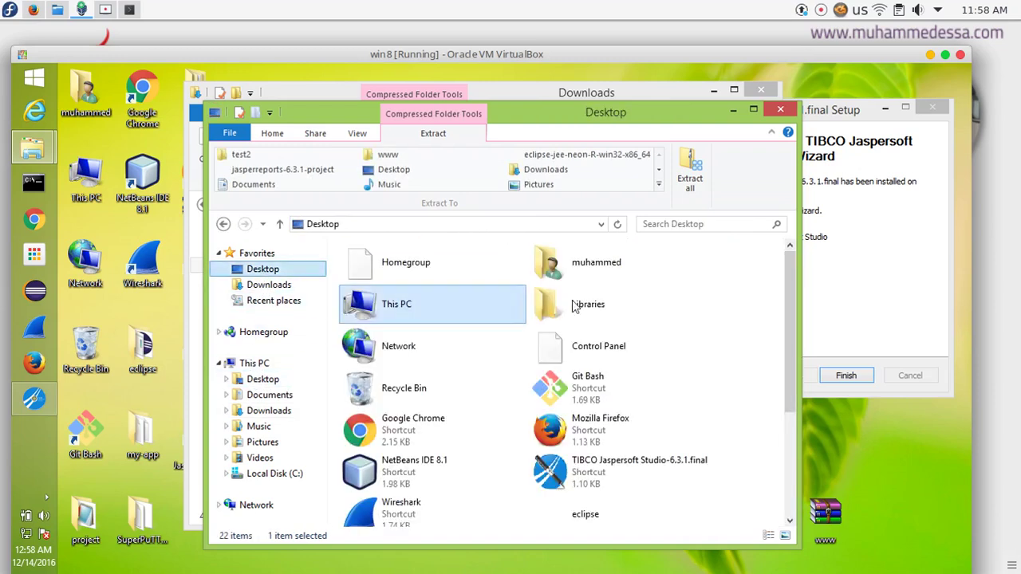
pyautogui.rightClick(730, 274)
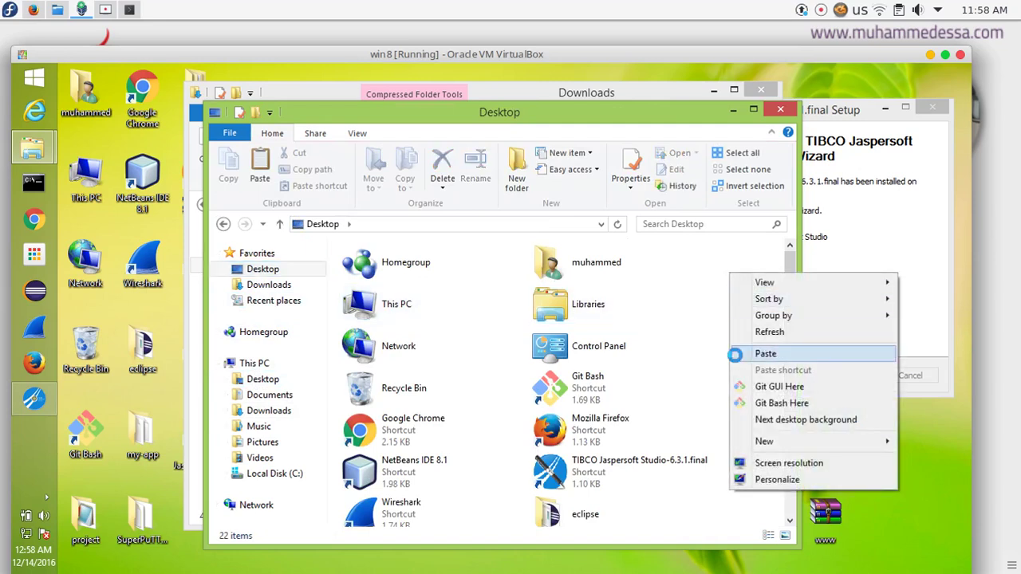
pyautogui.click(745, 353)
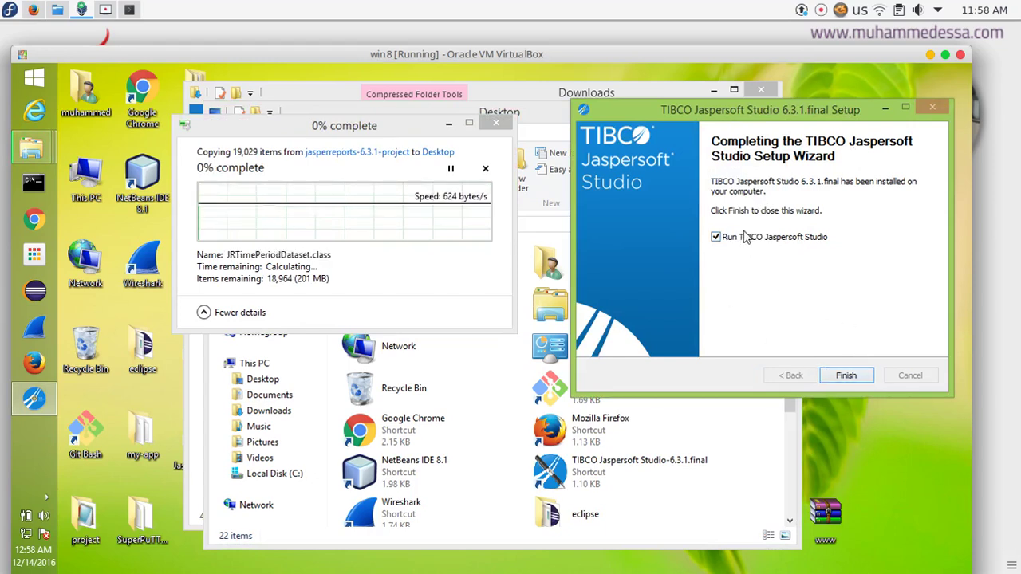
# Finish the TIBCO Jaspersoft Studio setup wizard with the option to run the program turned off
pyautogui.click(715, 237)
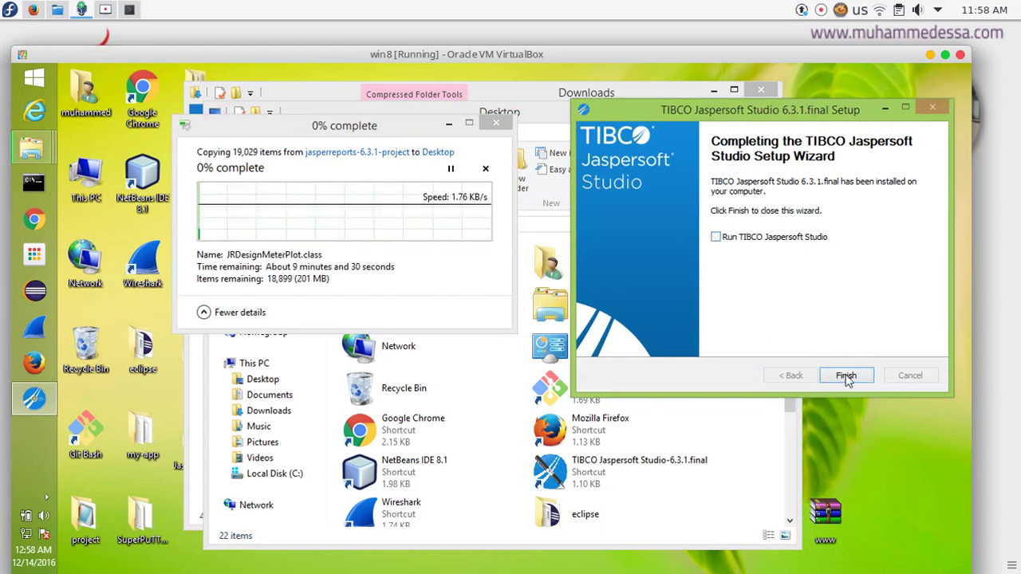
pyautogui.click(847, 377)
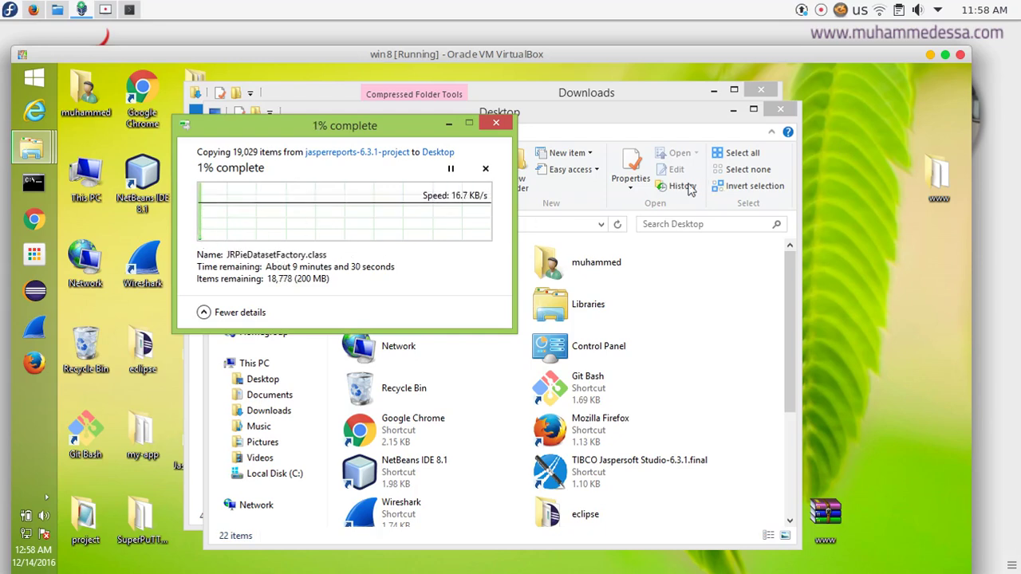
# Close the Desktop and Downloads folder windows while the file copy keeps running
pyautogui.click(795, 118)
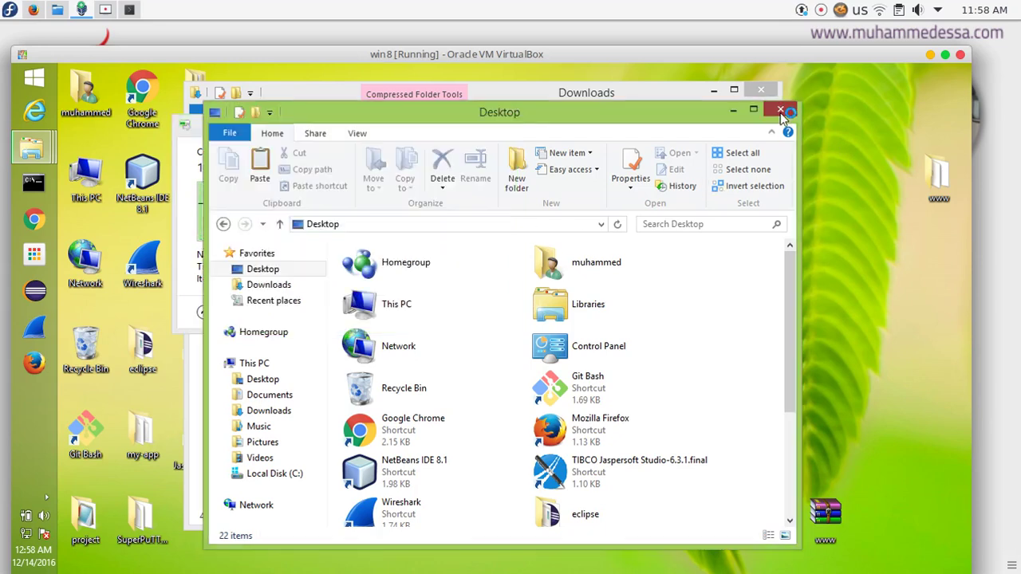
pyautogui.click(781, 109)
pyautogui.click(761, 89)
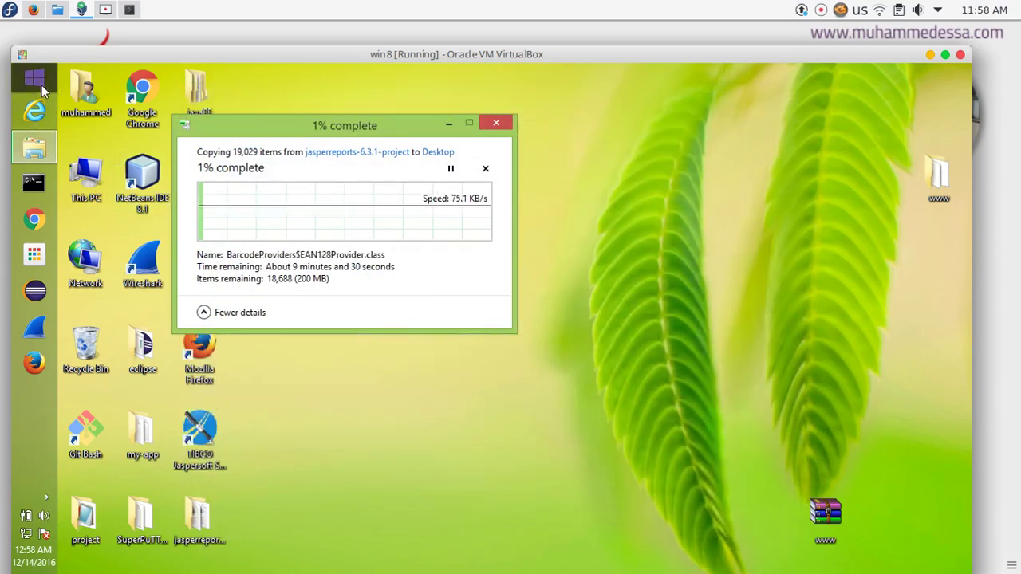
# Search the installed programs for "jas" and launch TIBCO Jaspersoft Studio
pyautogui.click(36, 80)
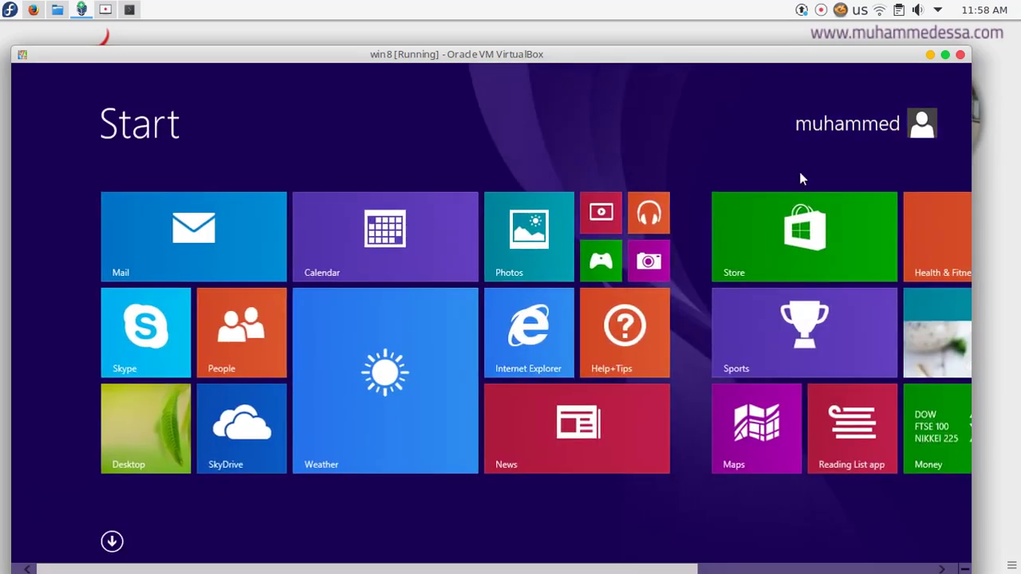
pyautogui.write('jas')
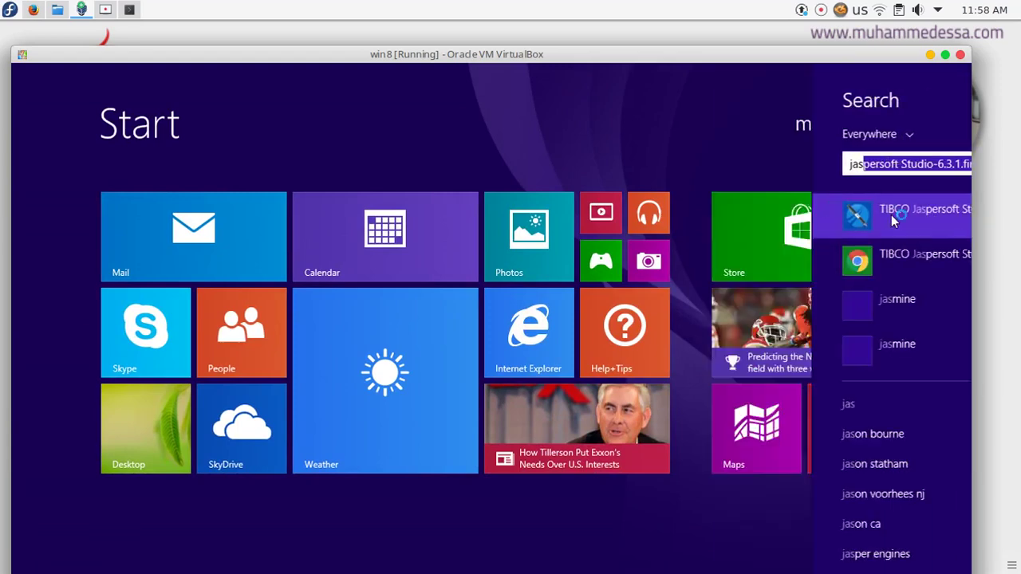
pyautogui.click(890, 215)
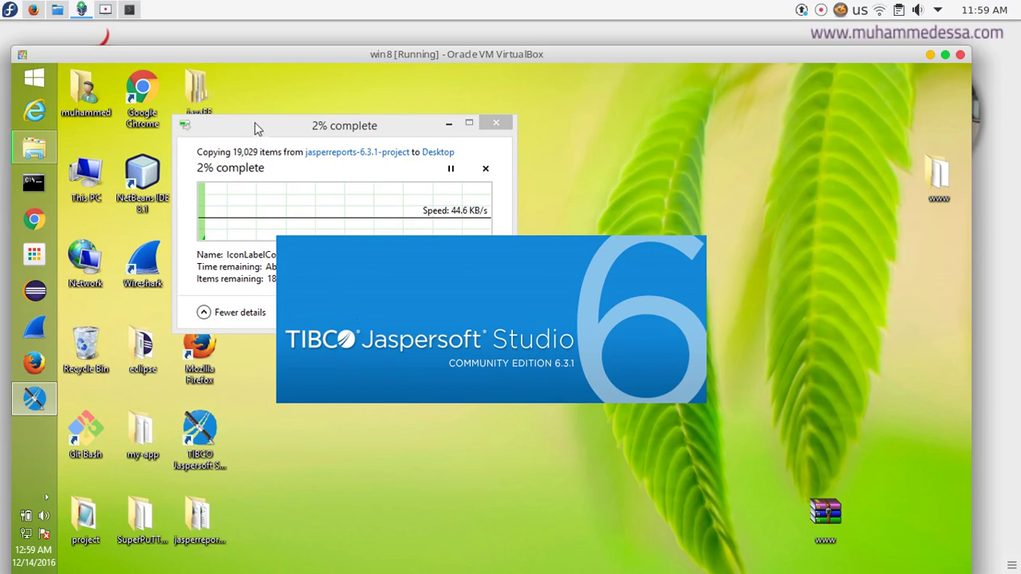
# Pause and cancel the running copy of the jasperreports-6.3.1 files, and place the www archive directly below the www folder on the desktop
pyautogui.click(327, 217)
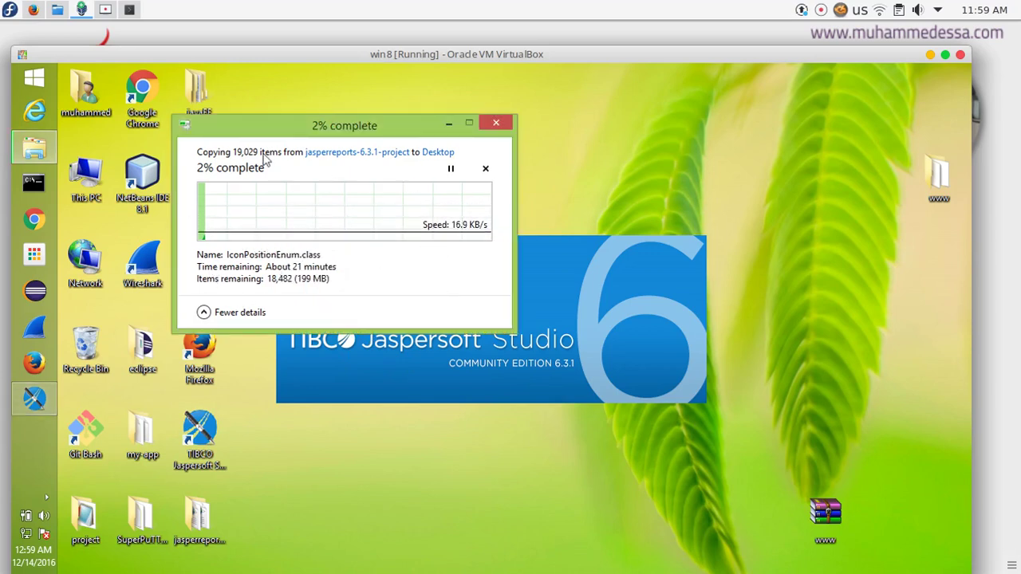
pyautogui.moveTo(308, 118); pyautogui.dragTo(481, 89)
pyautogui.click(625, 140)
pyautogui.click(669, 93)
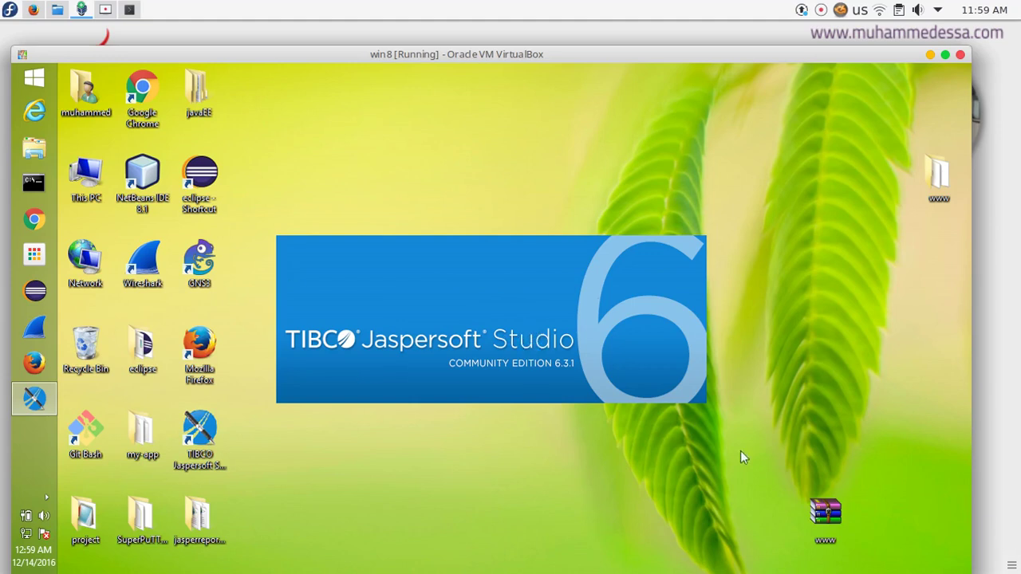
pyautogui.moveTo(826, 512); pyautogui.dragTo(939, 257)
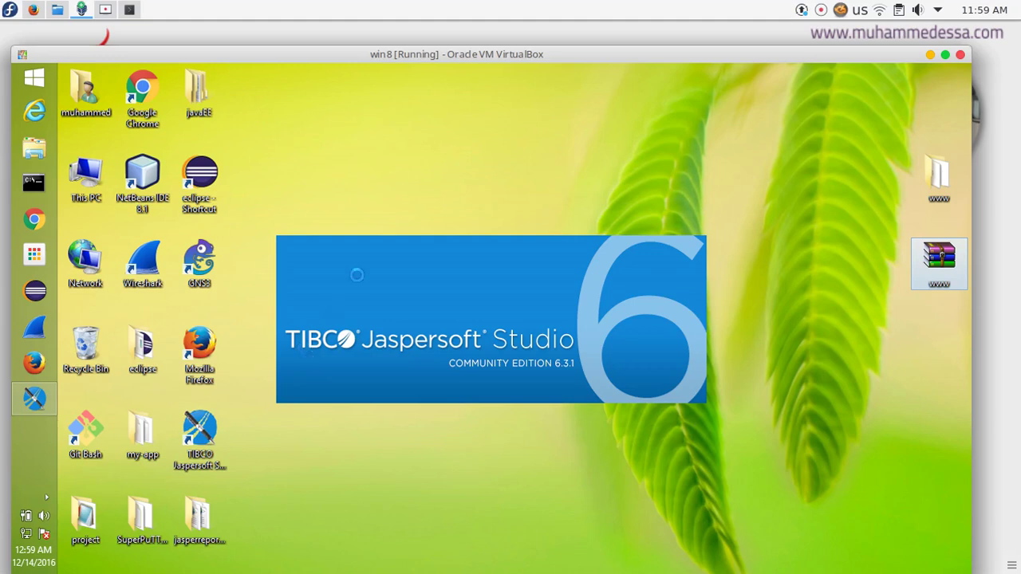
pyautogui.click(112, 10)
pyautogui.click(112, 10)
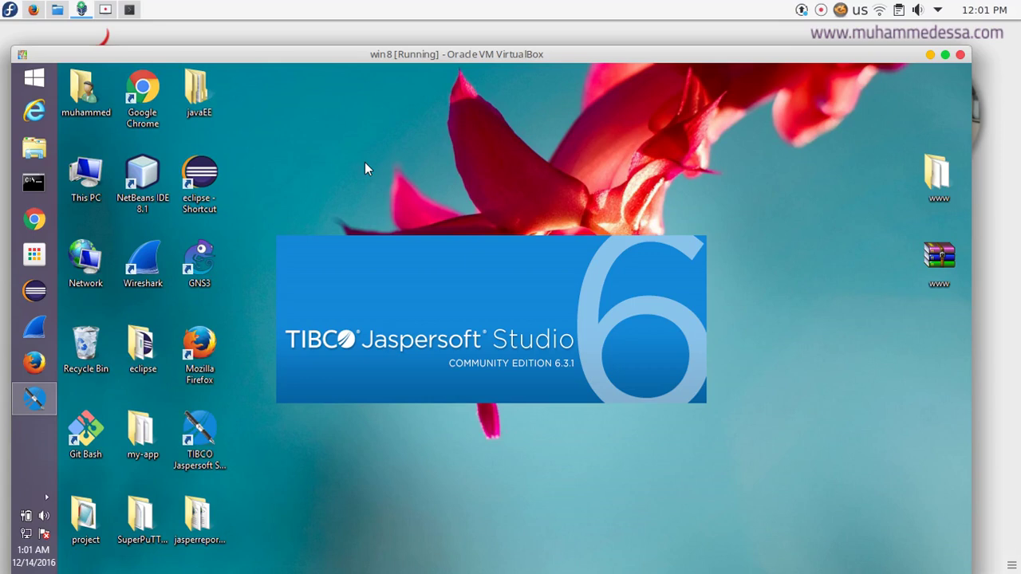
pyautogui.click(104, 10)
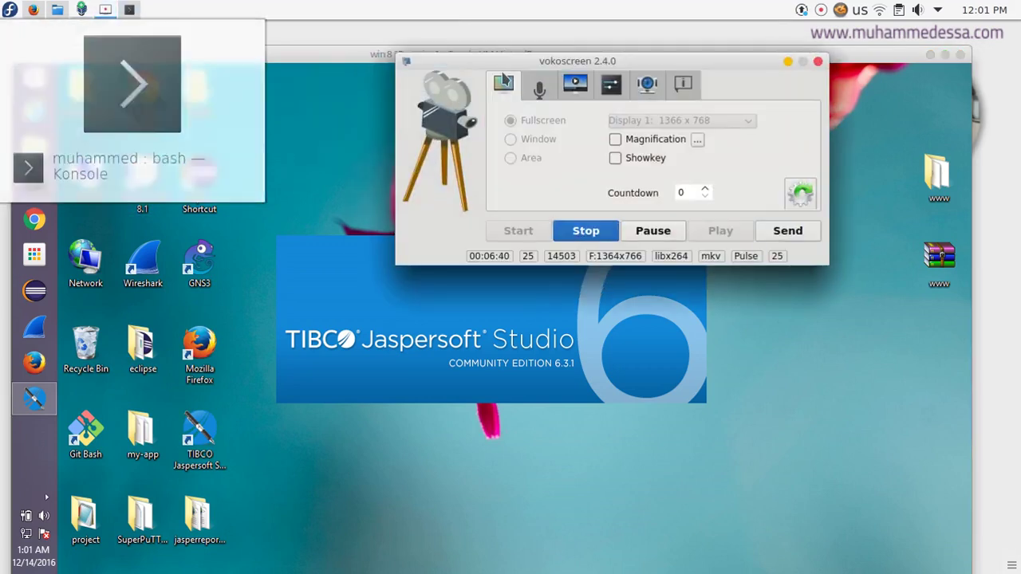
pyautogui.moveTo(497, 64); pyautogui.dragTo(414, 32)
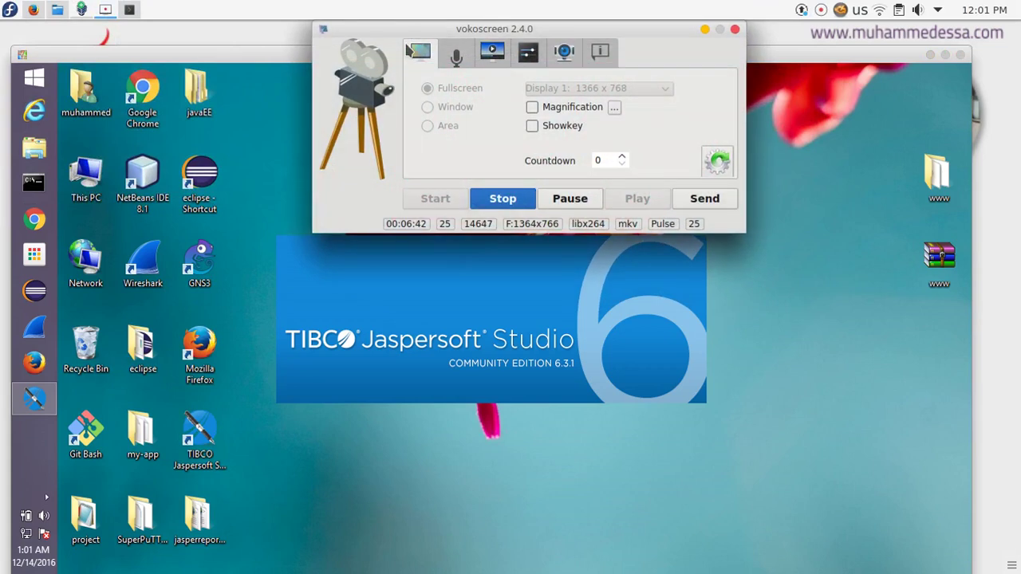
pyautogui.click(558, 199)
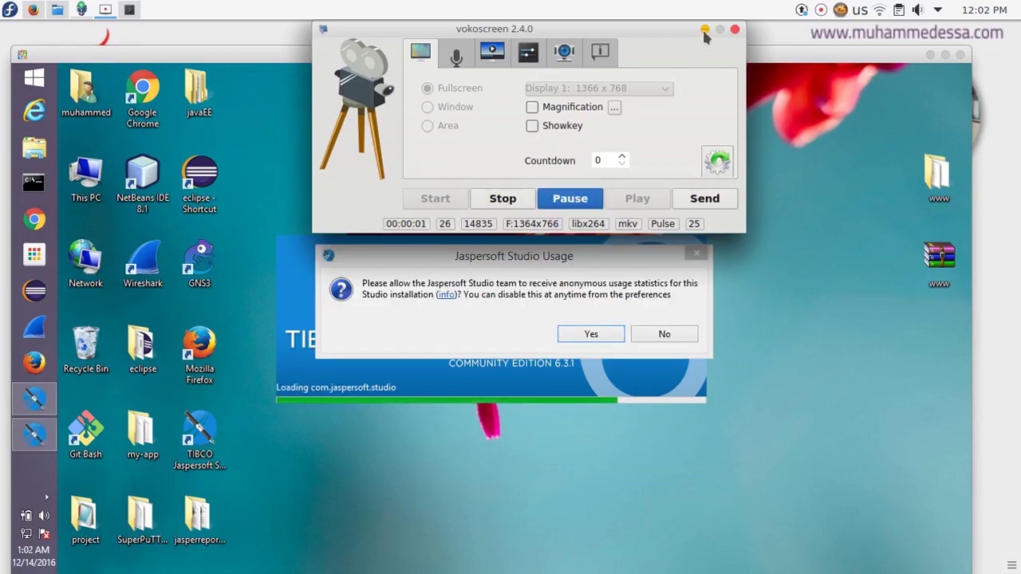
pyautogui.click(704, 30)
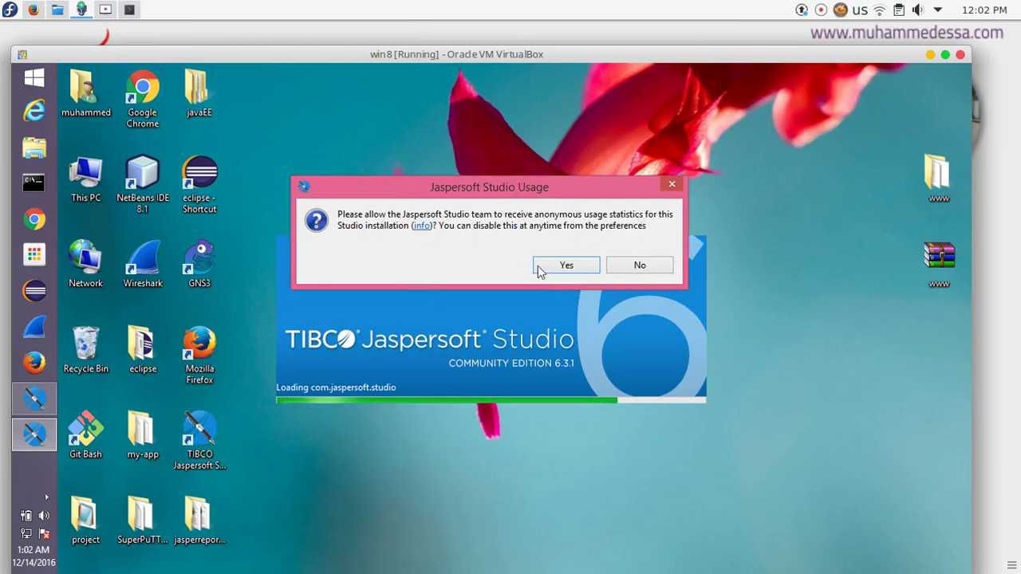
# Allow the Jaspersoft Studio team to receive anonymous usage statistics for this installation
pyautogui.click(578, 266)
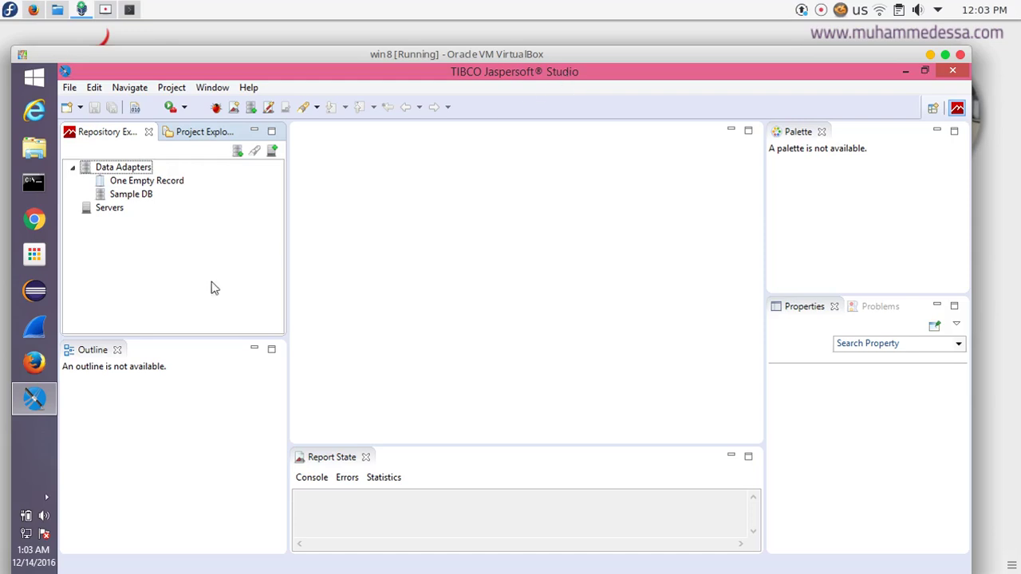
# Examine the libraries of the MyReports project, return to the Repository Explorer, and minimize the virtual machine window
pyautogui.click(201, 134)
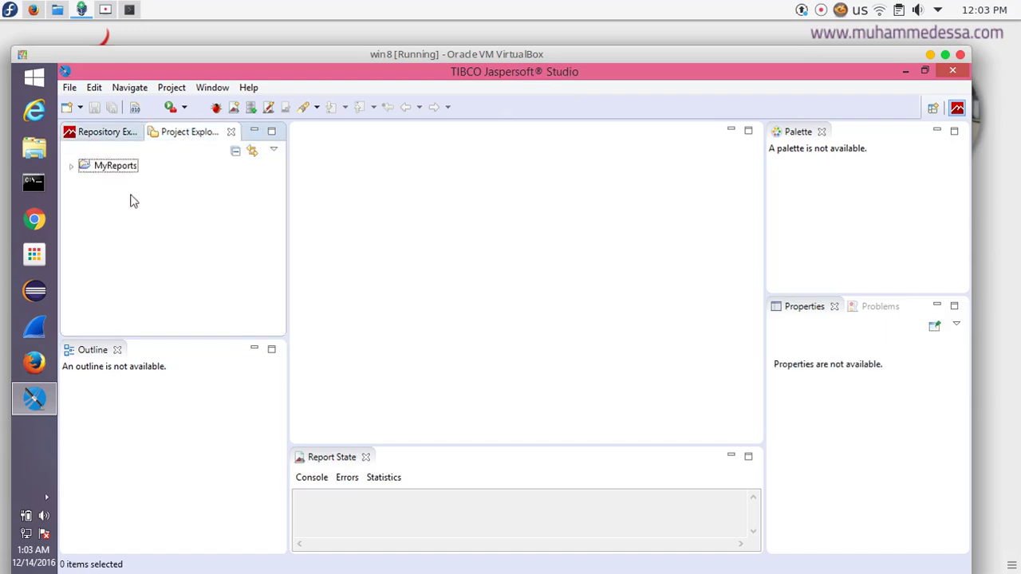
pyautogui.click(71, 166)
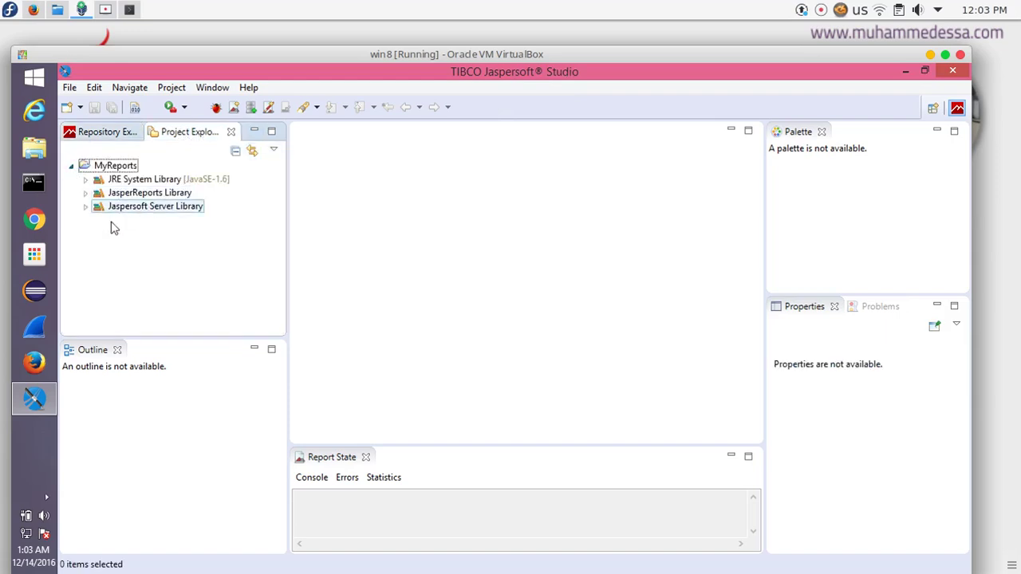
pyautogui.click(113, 134)
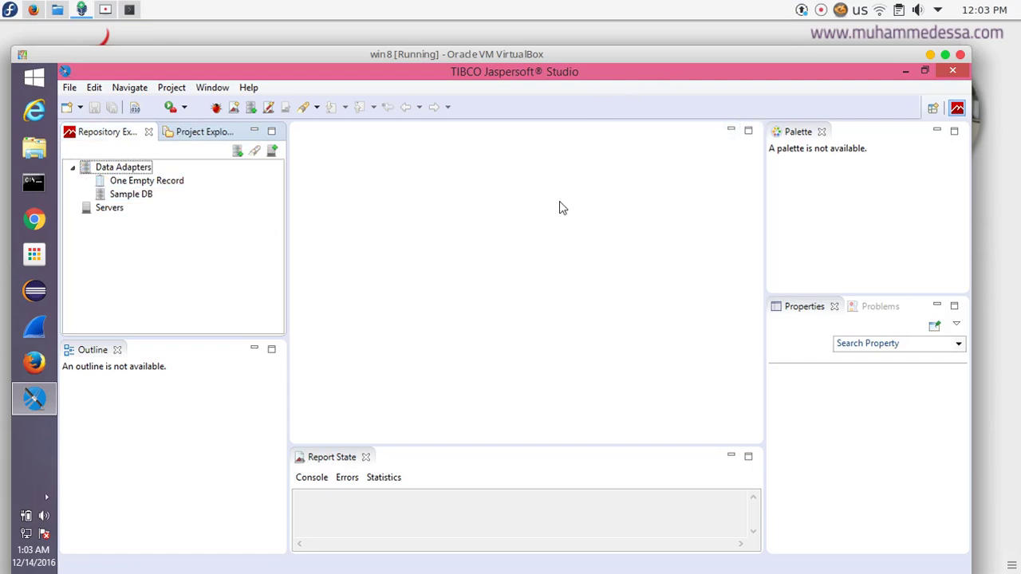
pyautogui.click(929, 54)
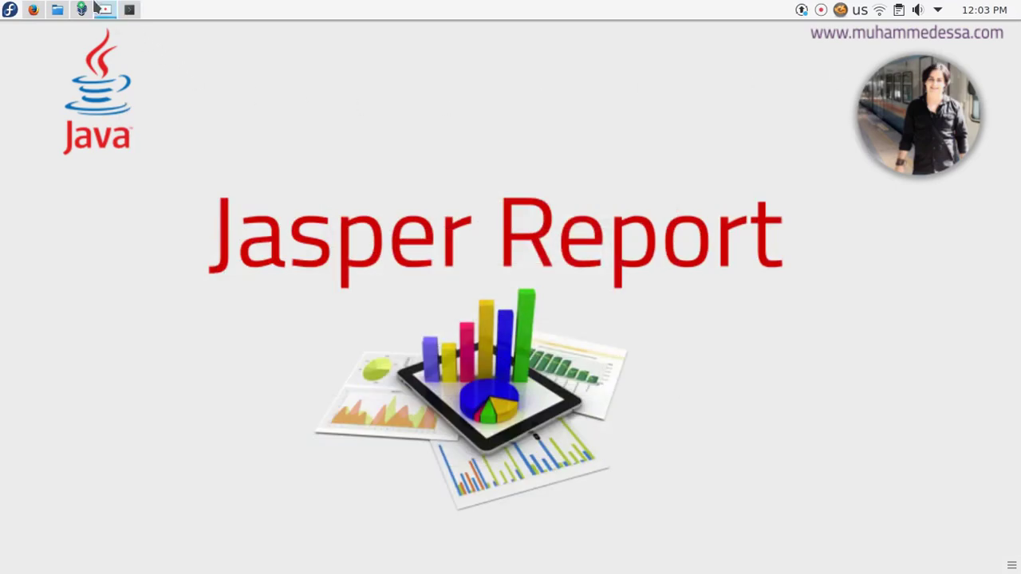